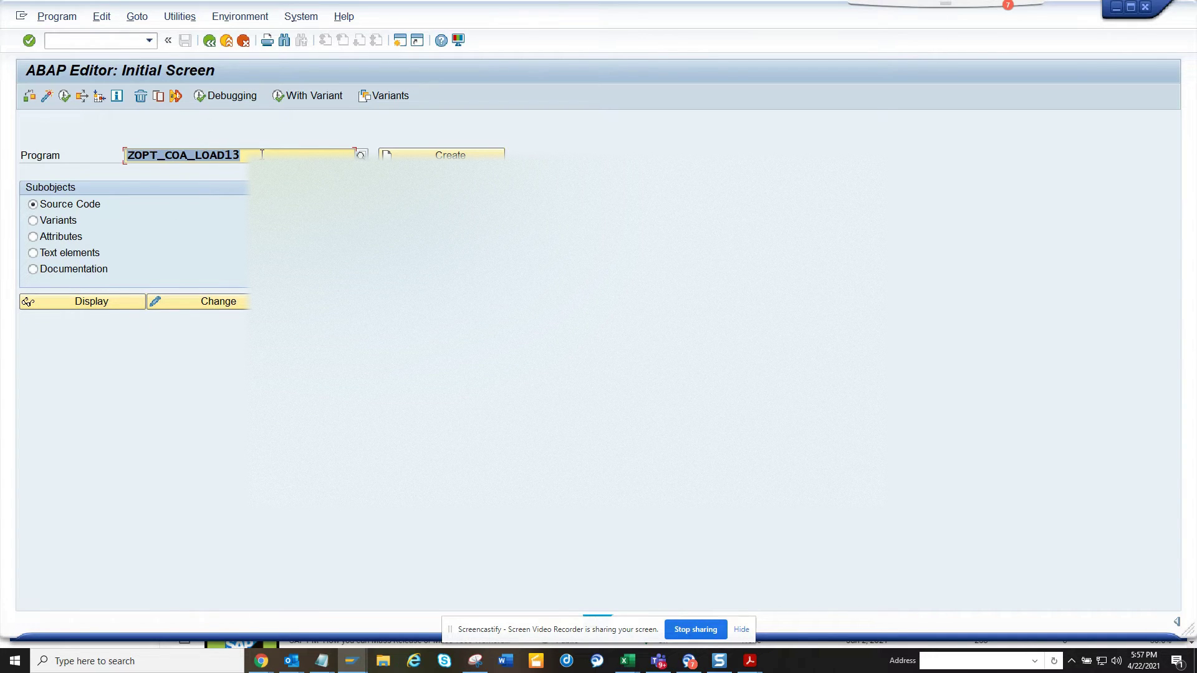
Step: Display the source code of report ZOPT_COA_LOAD13 in SE38
drag(262, 155, 127, 156)
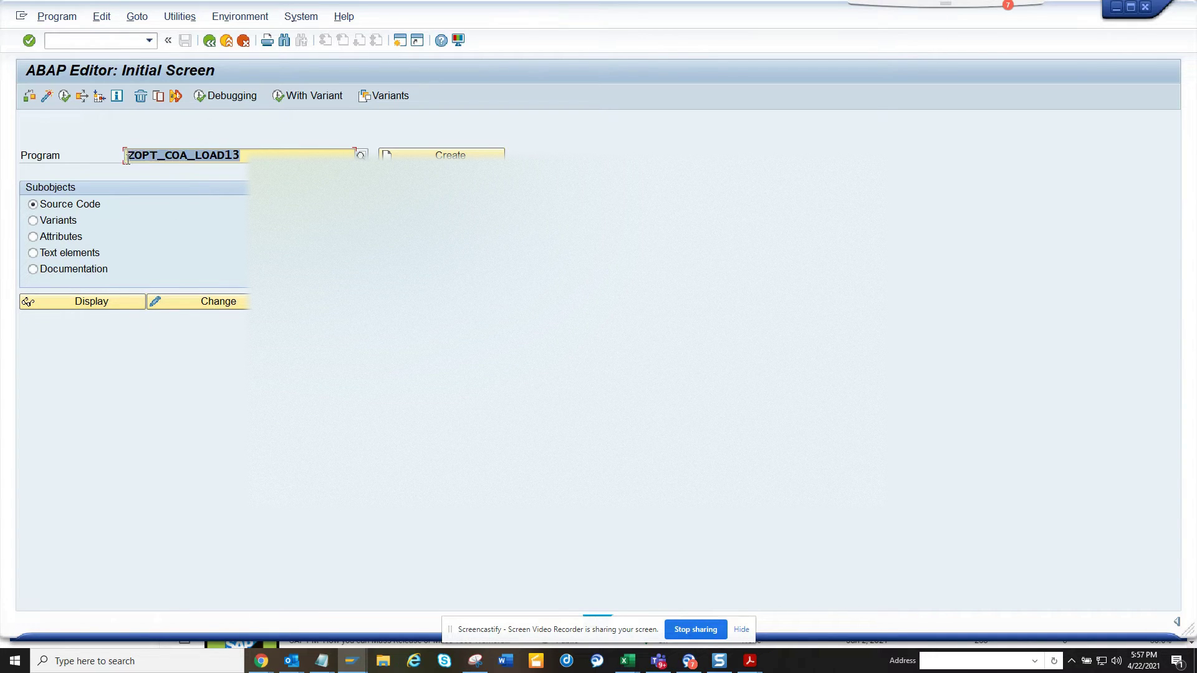
click(135, 300)
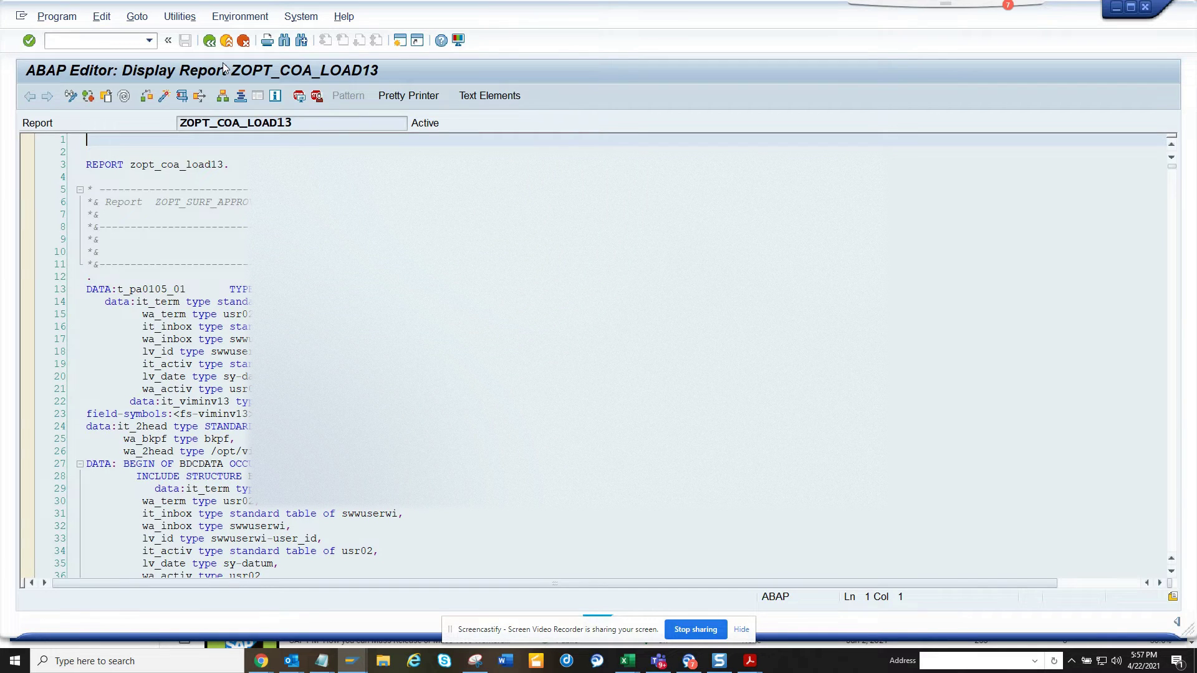
Step: Open the version history of ZOPT_COA_LOAD13 via Utilities > Versions
click(181, 18)
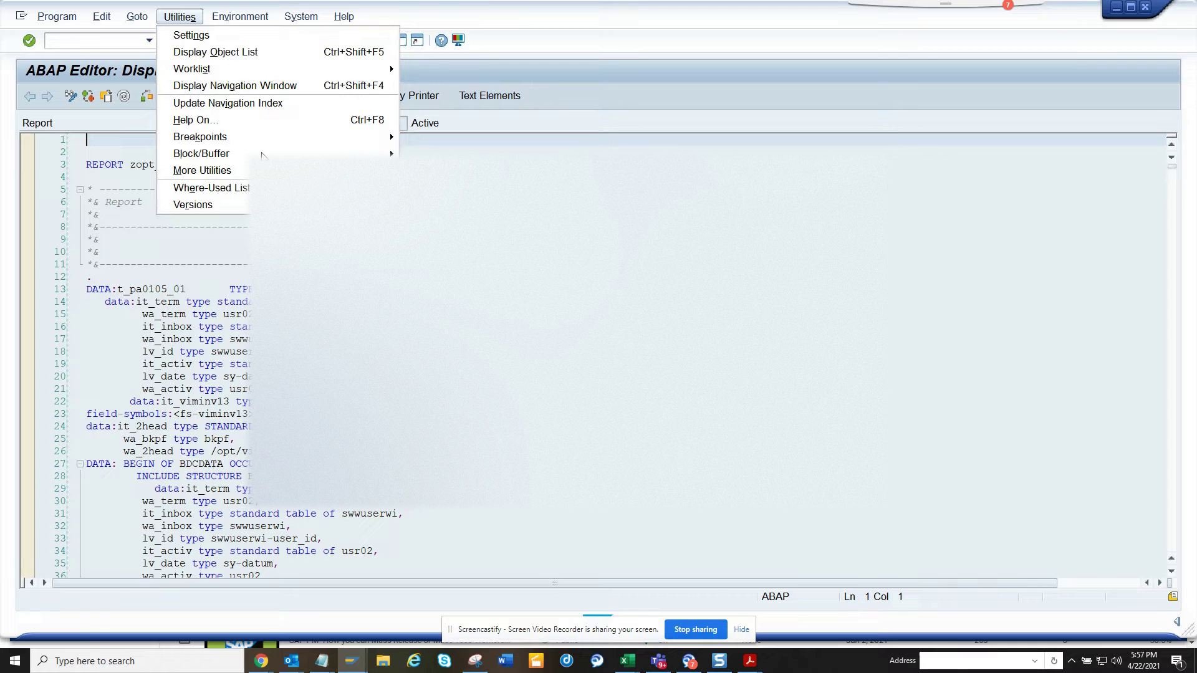
click(193, 204)
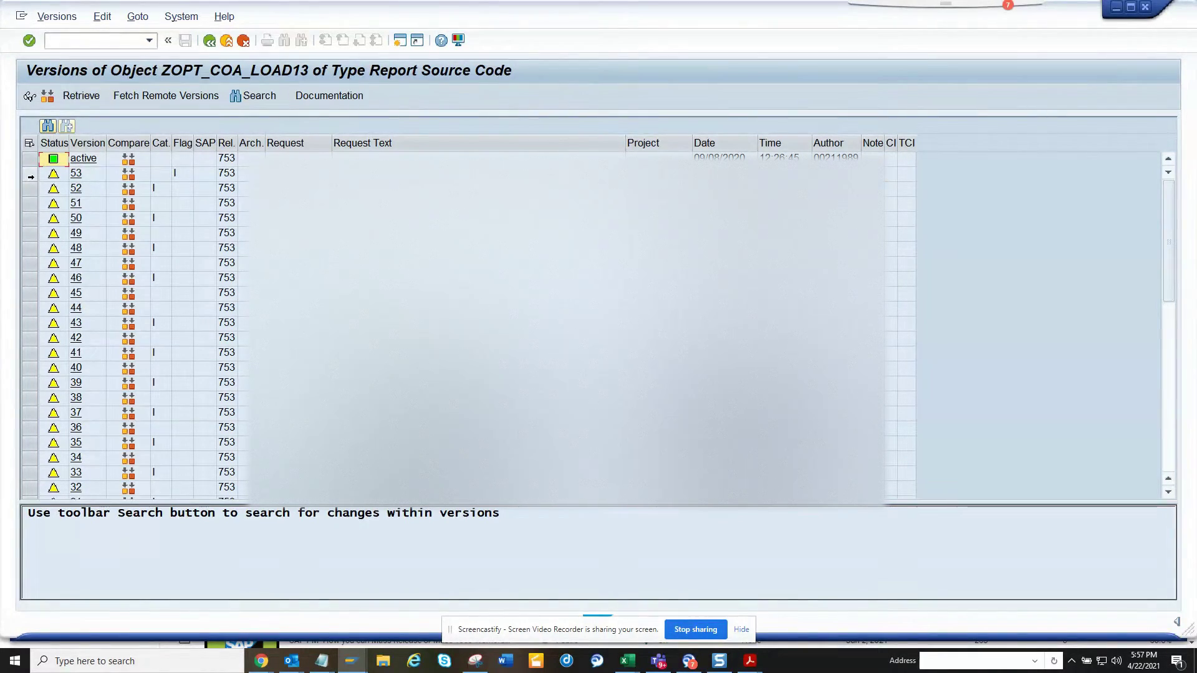
Step: Mark versions 53 and 44 in the version list for comparison
click(29, 178)
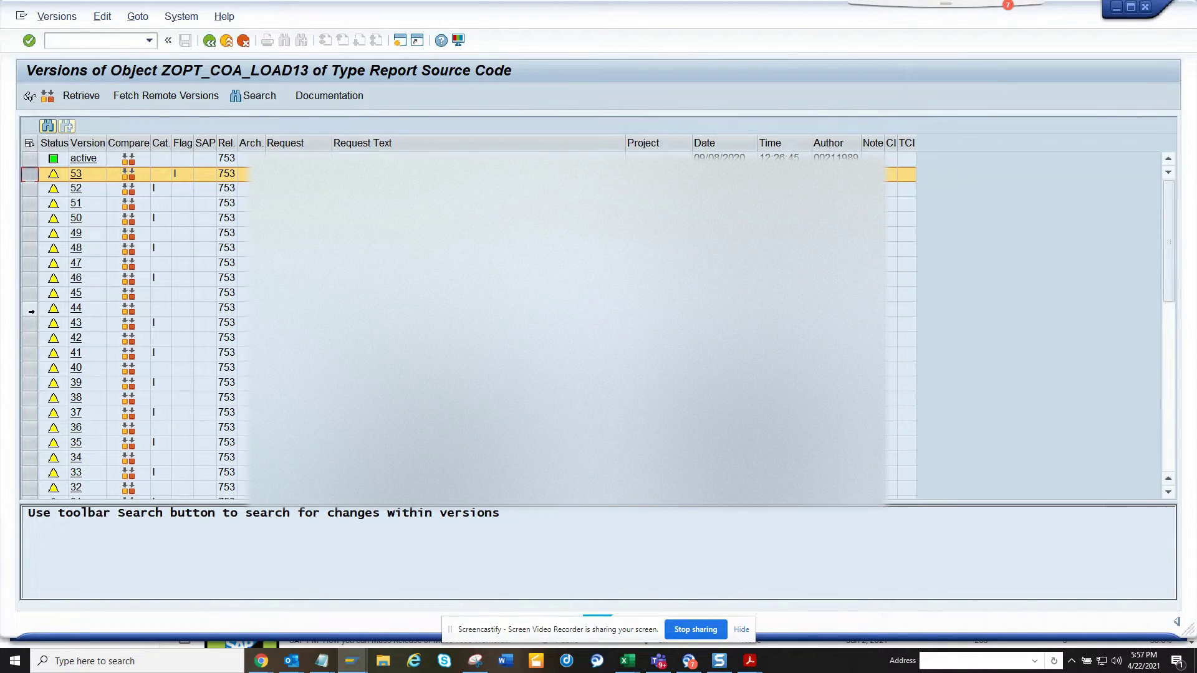
click(31, 312)
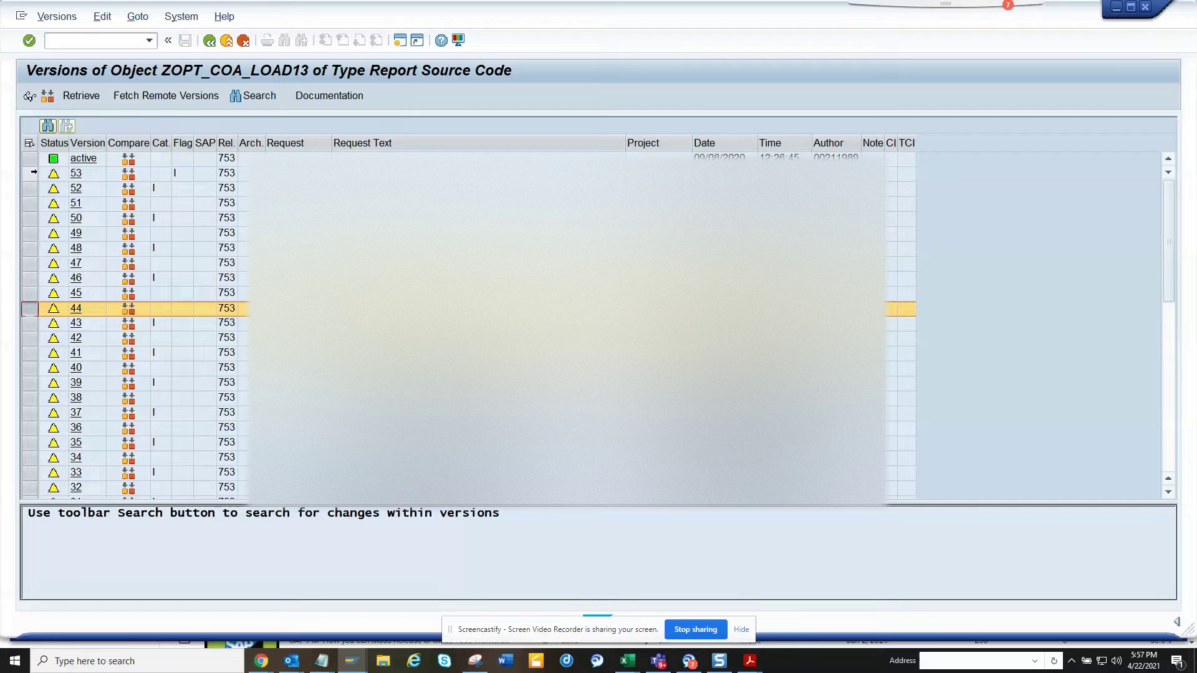
ctrl+click(32, 173)
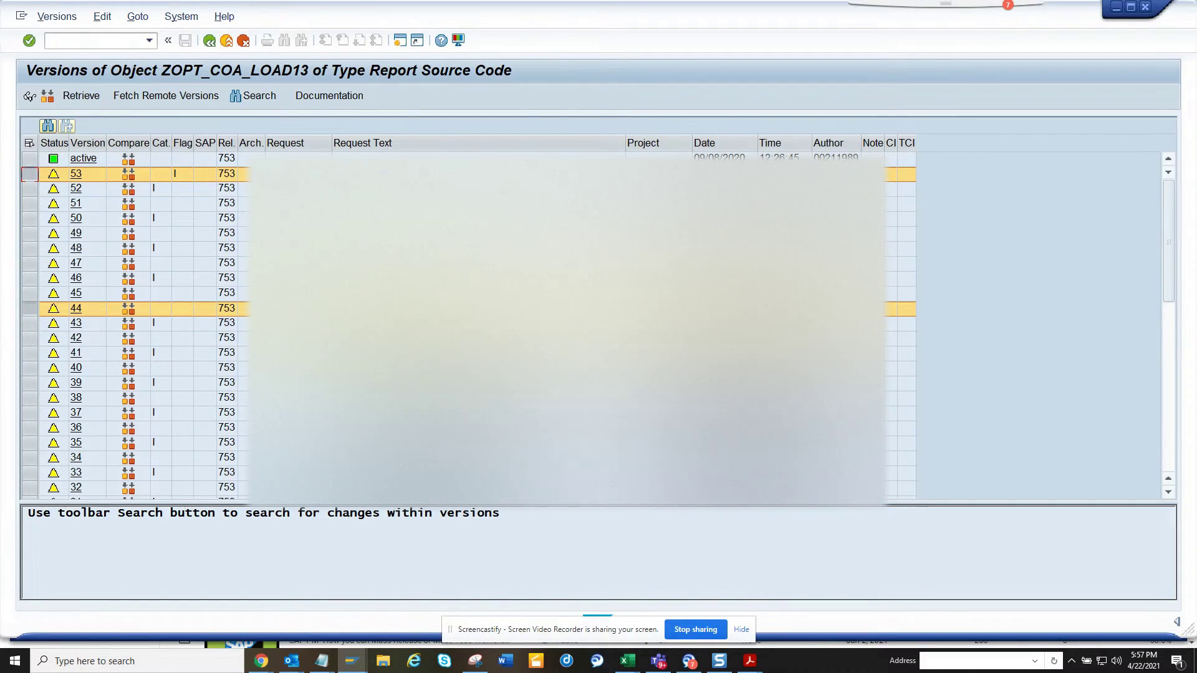
click(48, 100)
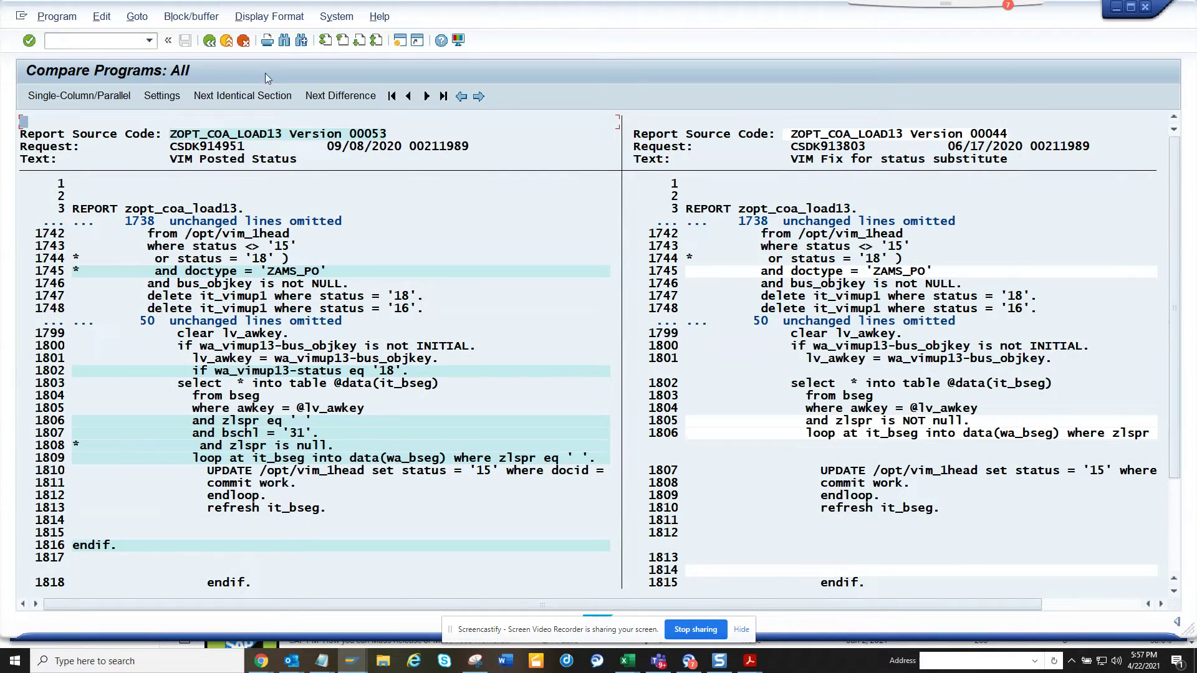
click(211, 41)
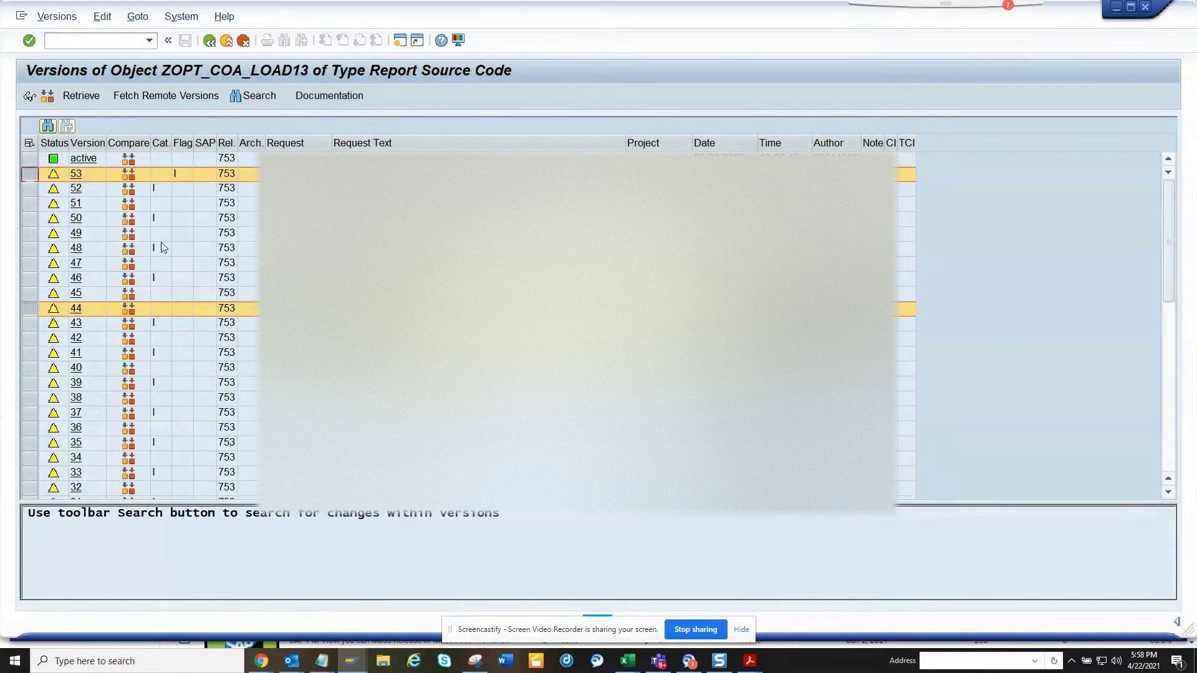
Step: Search all ZOPT_COA_LOAD13 versions for '/ors', which returns 0 hits
click(259, 97)
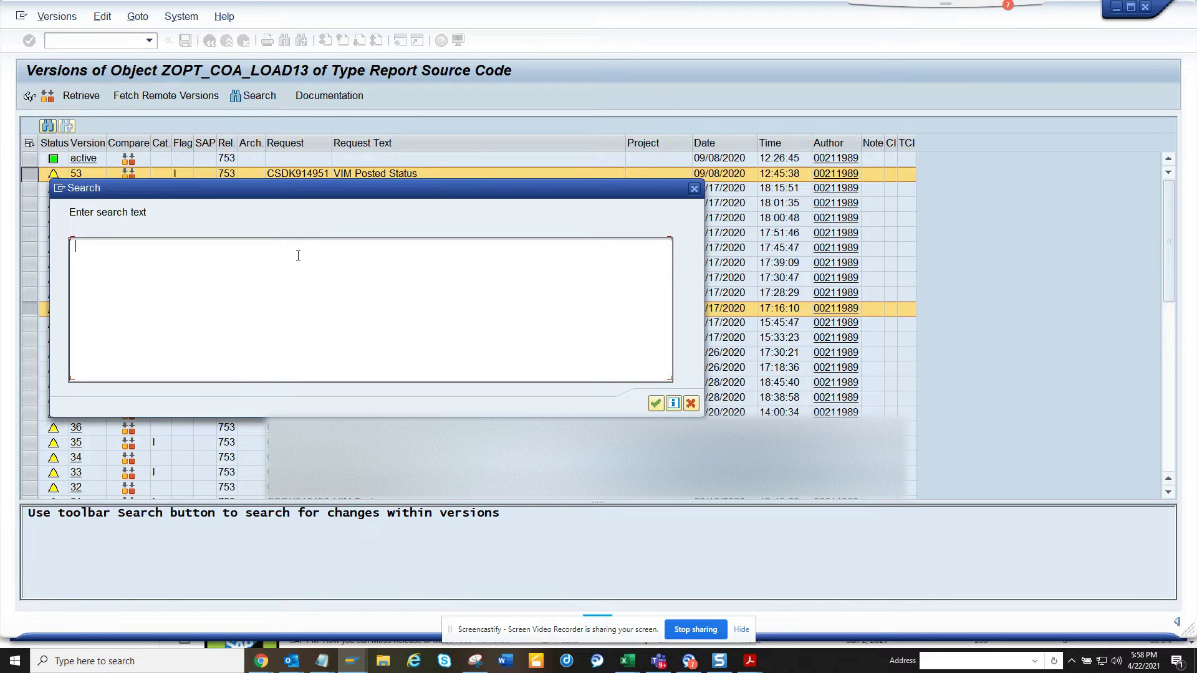
text(/o)
text(rs)
key(Return)
click(655, 403)
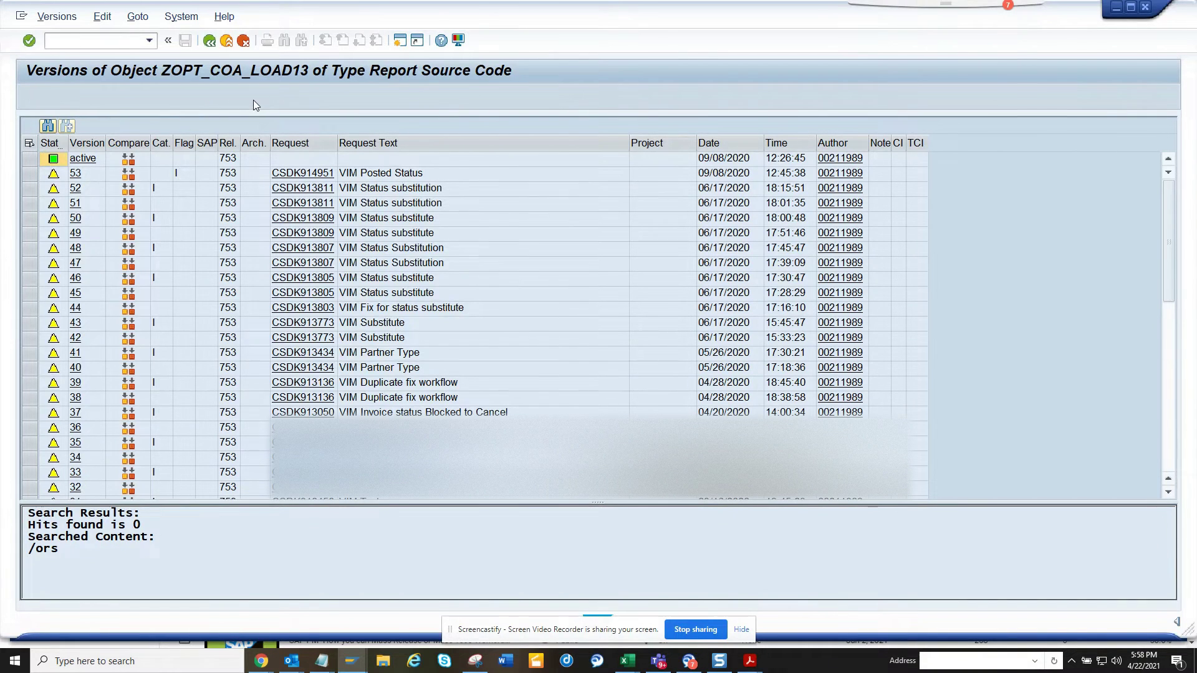
Step: Replace the search text with 'wa_head' and rerun, getting 5 hits
click(254, 100)
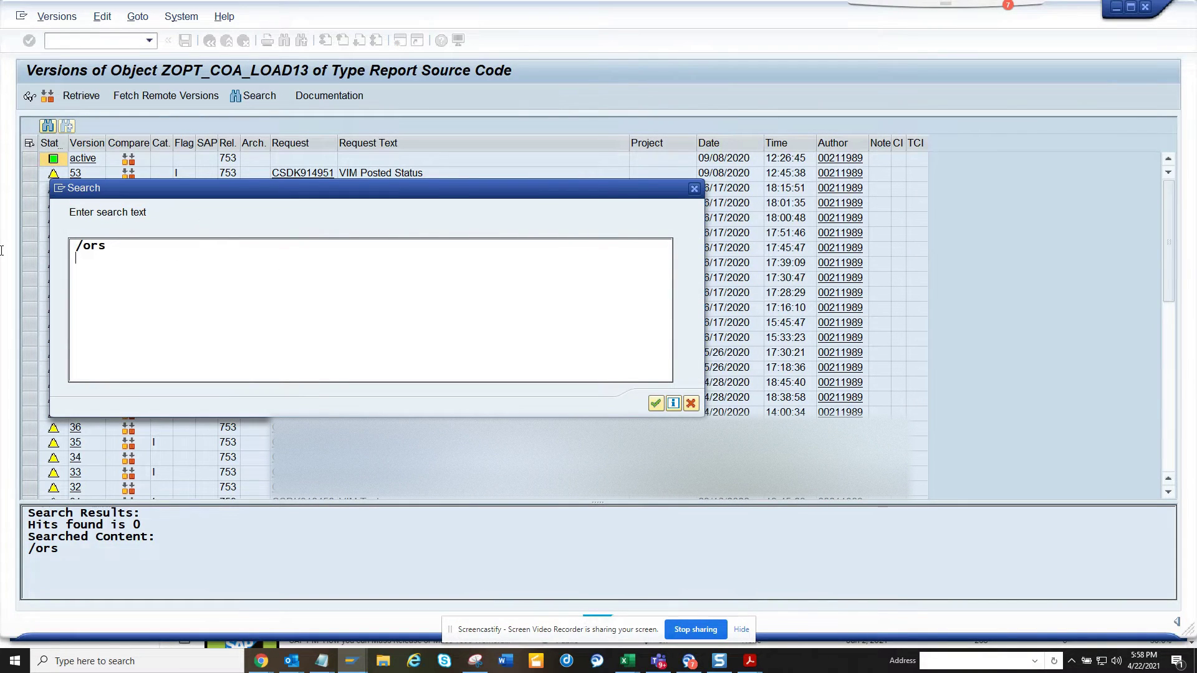
drag(121, 245, 16, 236)
text(wa_)
text(head)
click(656, 403)
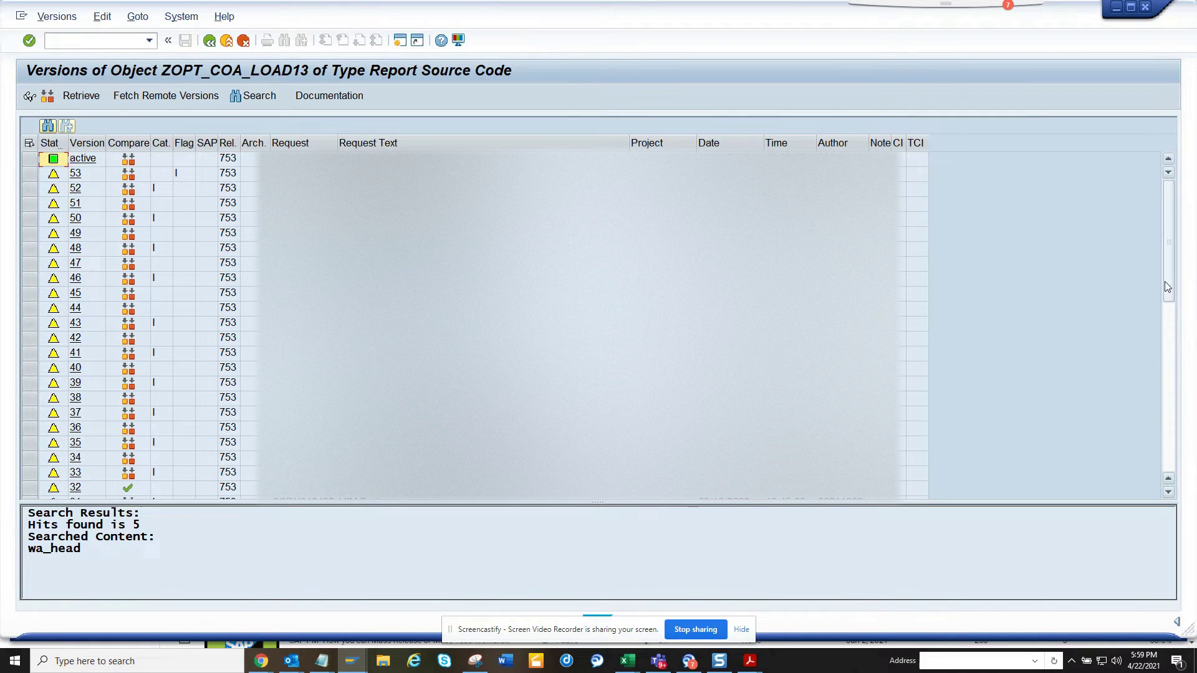
drag(1167, 287, 1167, 454)
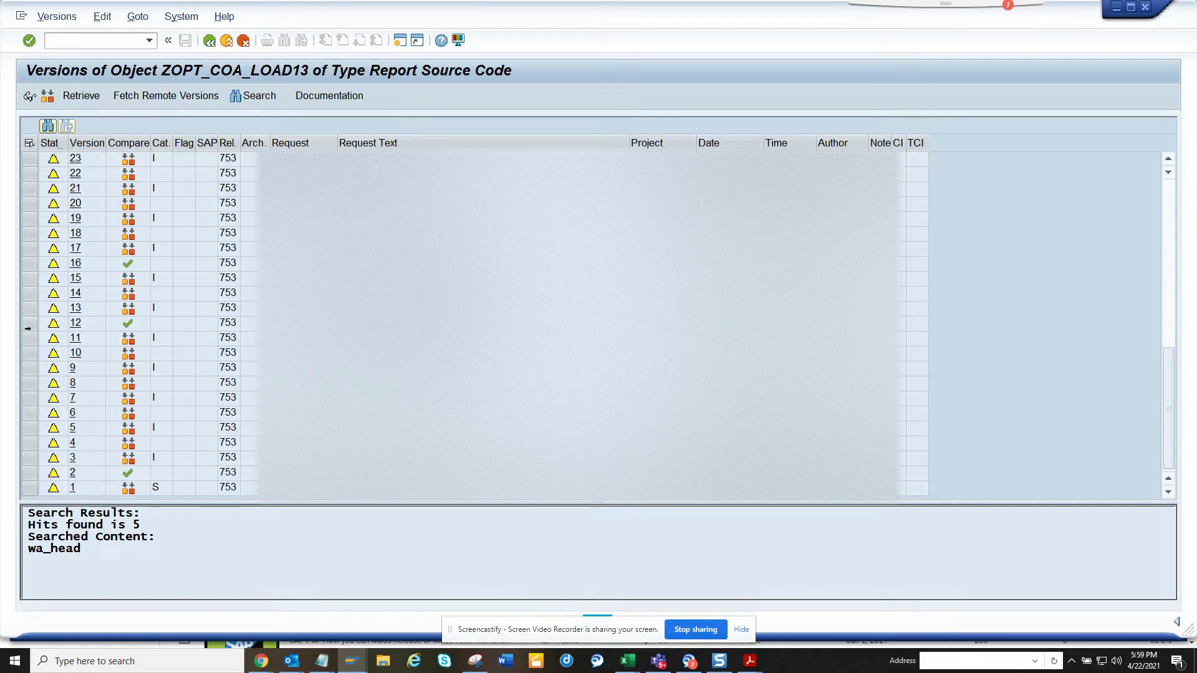
click(29, 323)
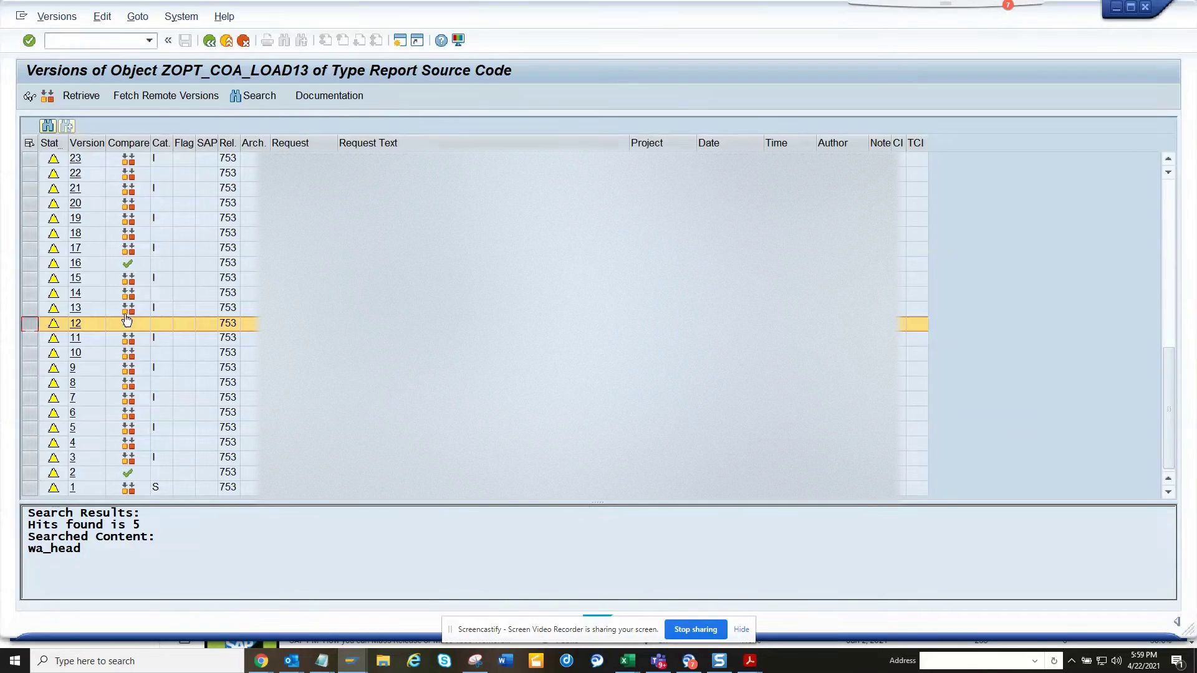
click(75, 324)
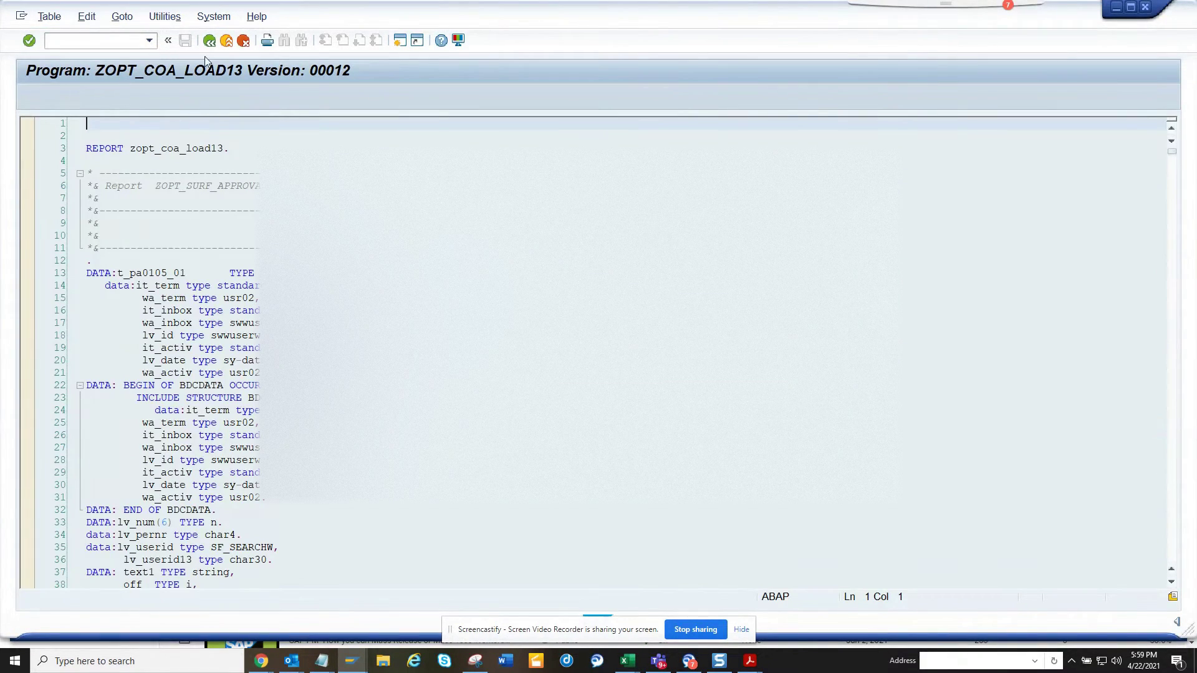
click(211, 40)
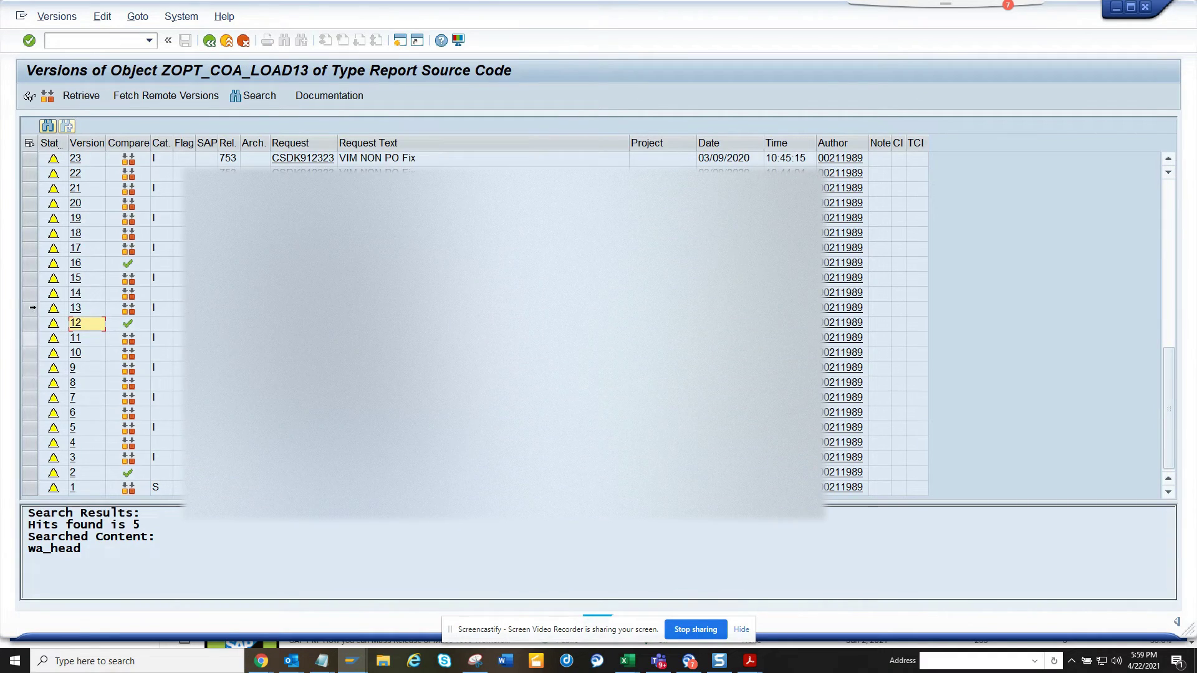
click(128, 324)
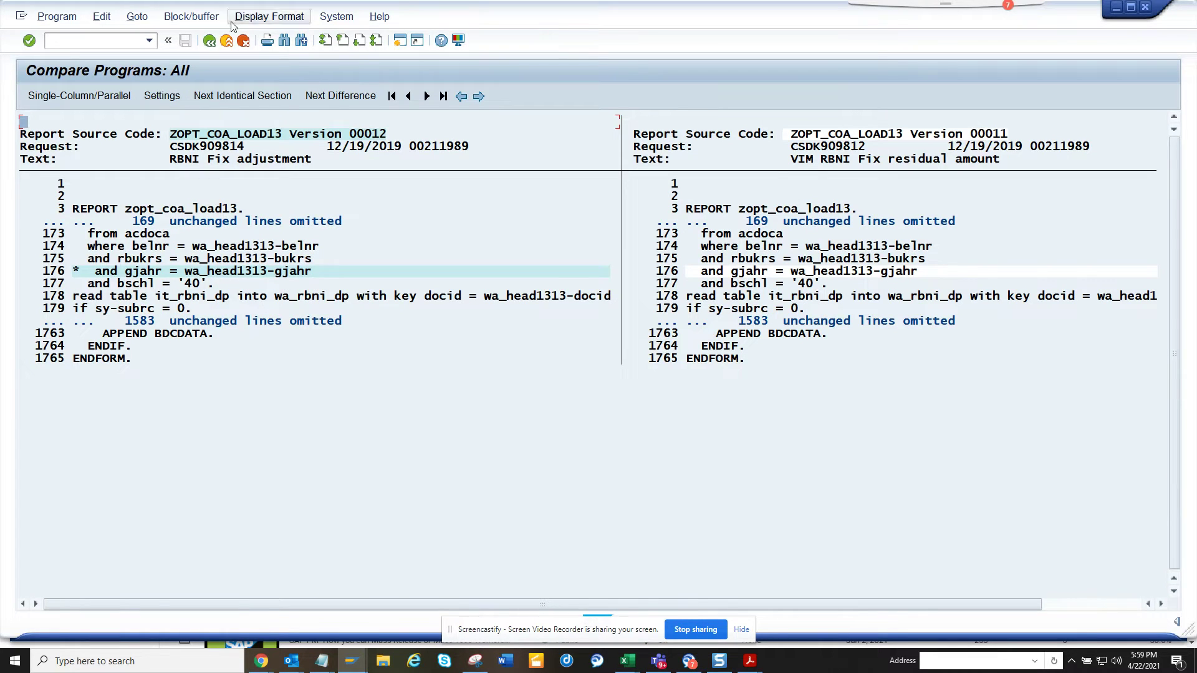
click(212, 41)
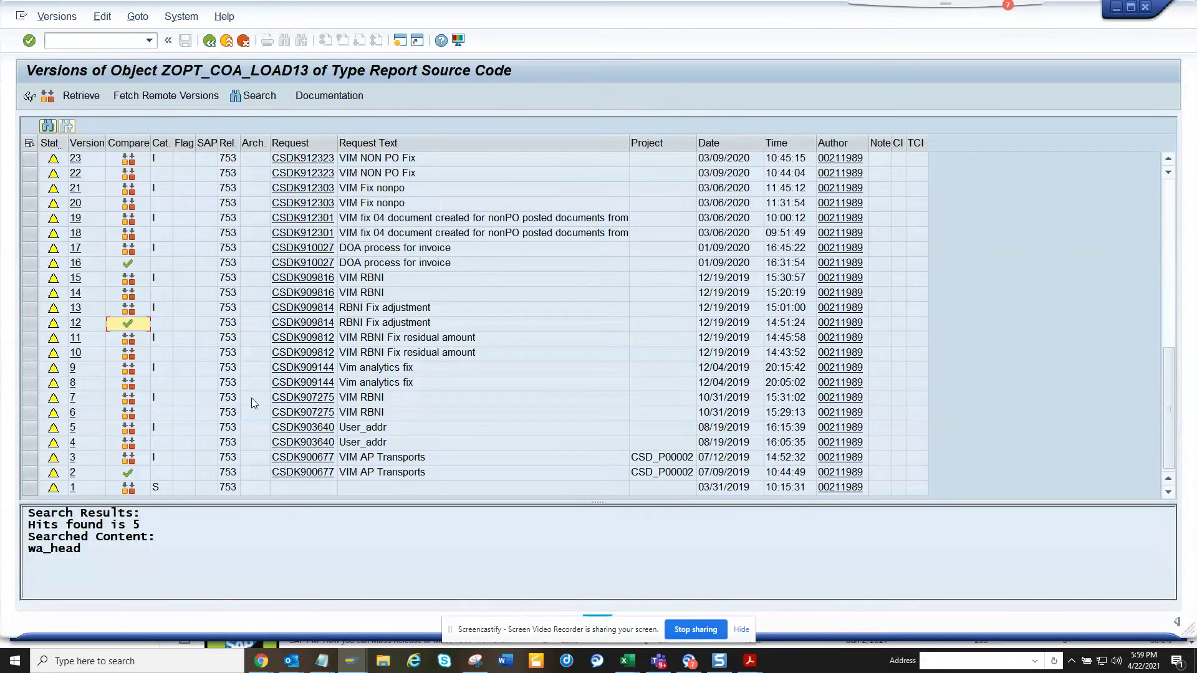
click(128, 264)
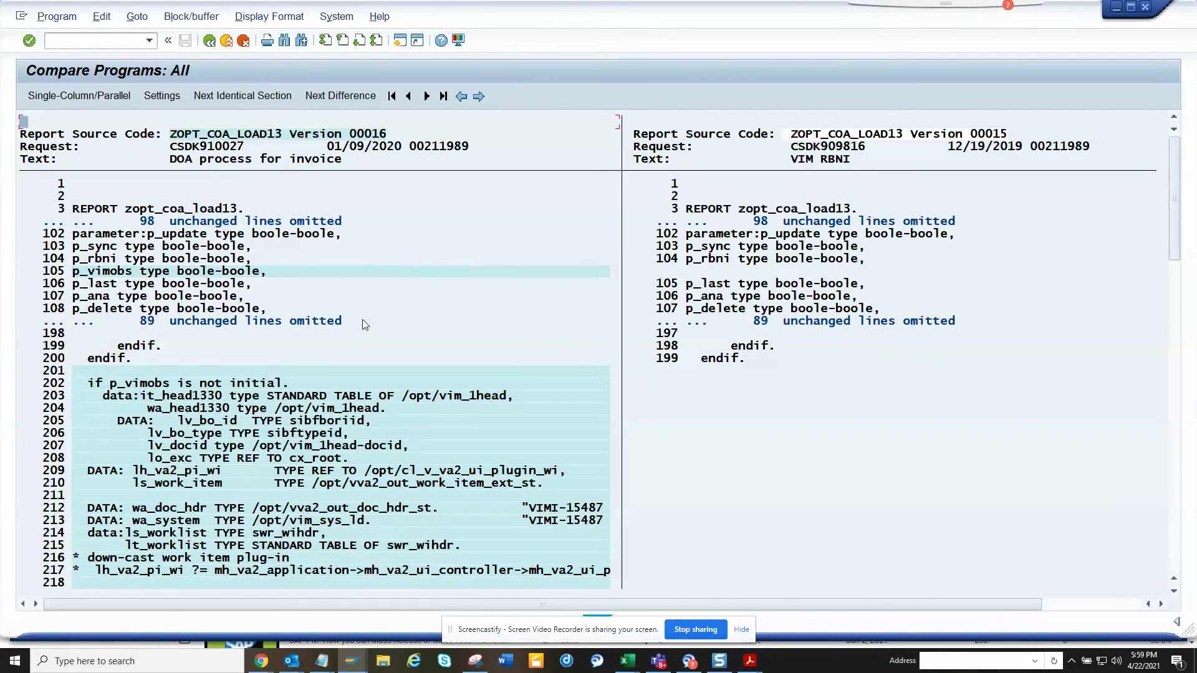
click(211, 42)
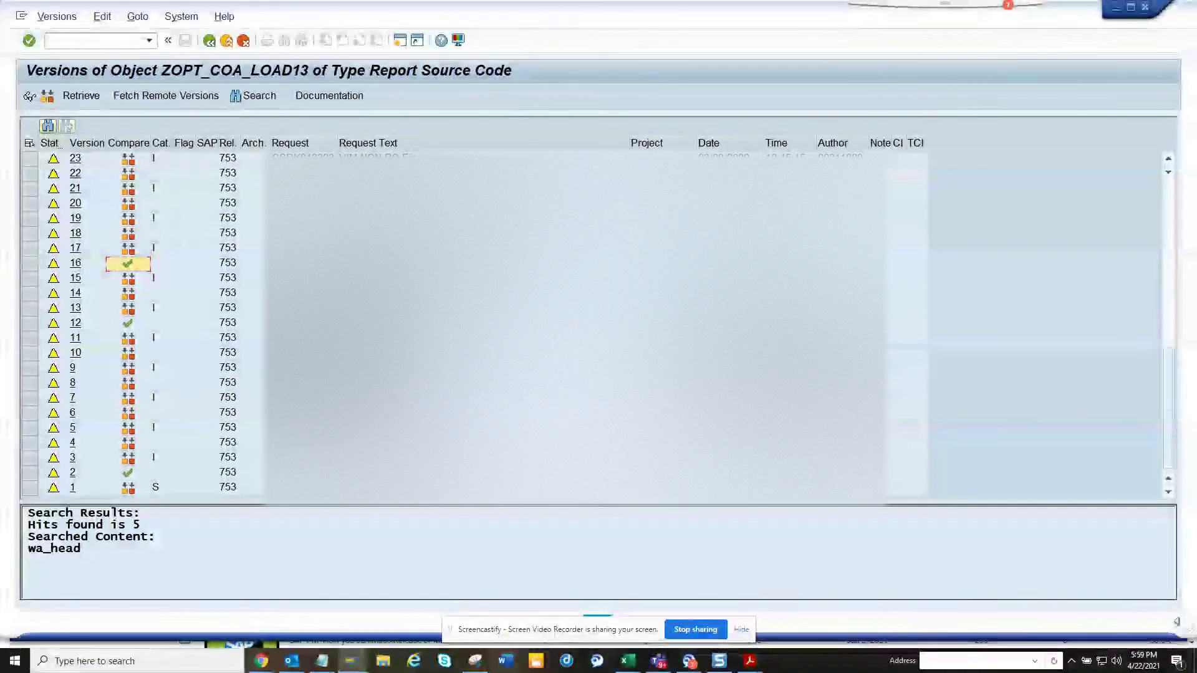